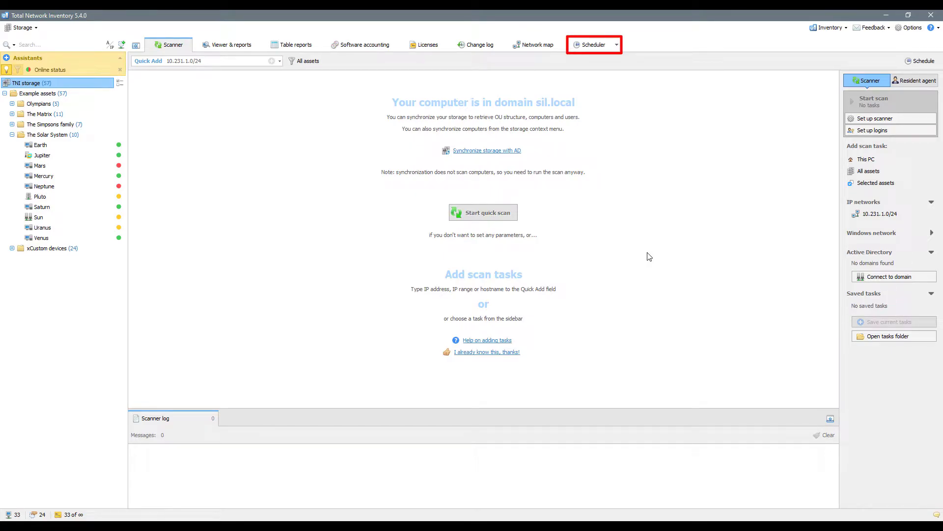
Step: Switch to the Scheduler tab, which shows no scheduled tasks yet
left_click(588, 49)
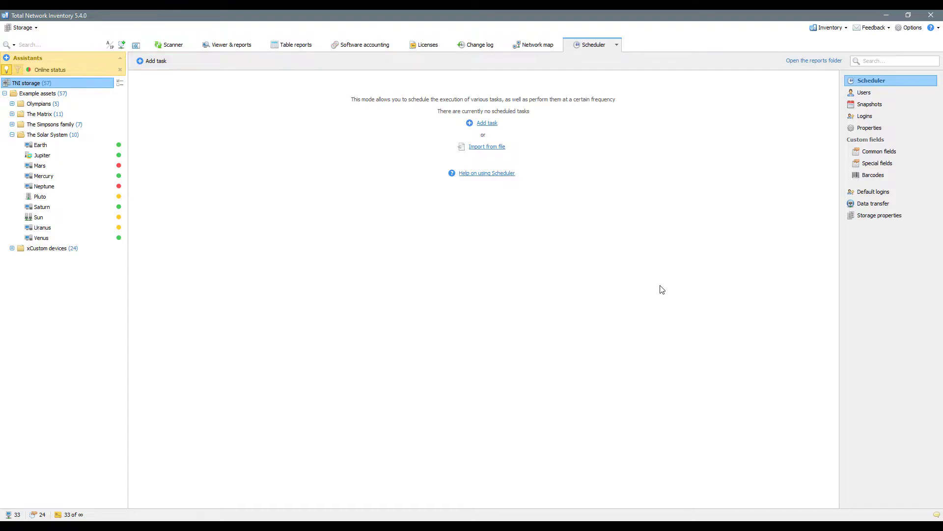
Step: Start a new Scan task from the Add task menu
left_click(483, 124)
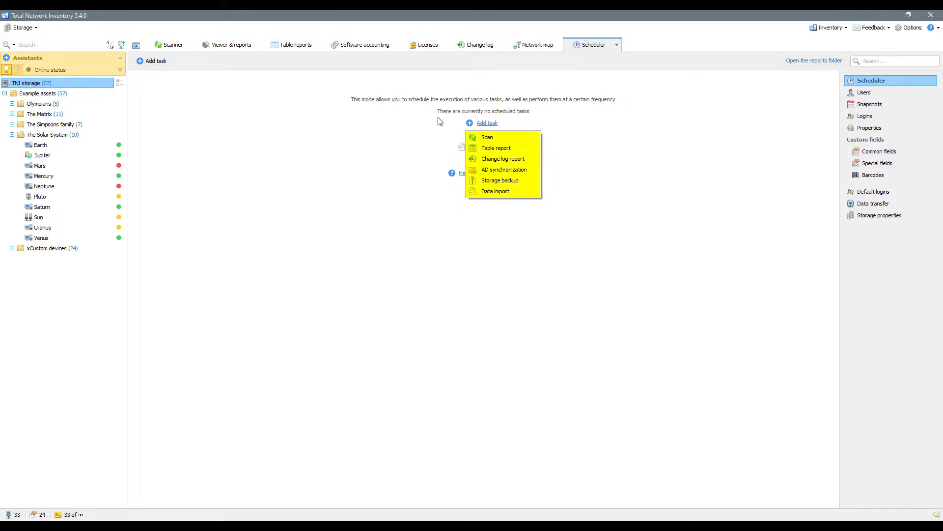
left_click(486, 137)
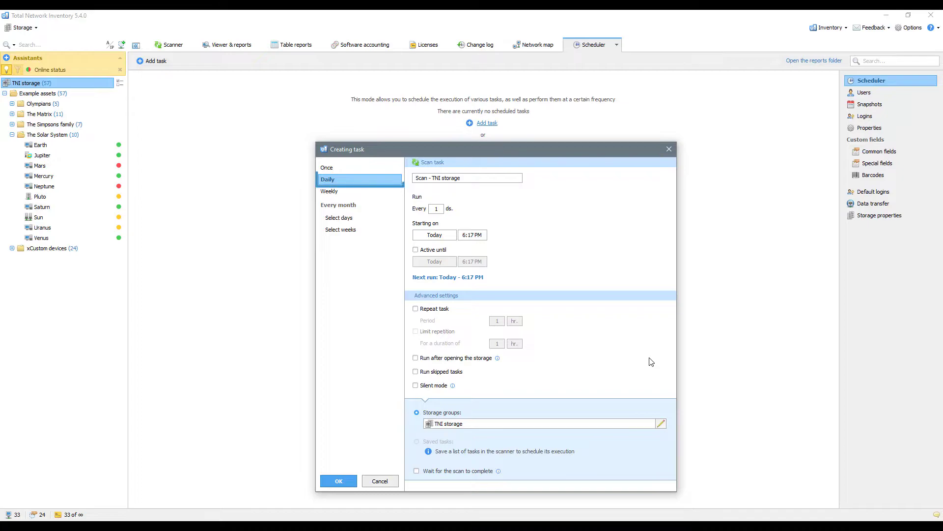
left_click(332, 168)
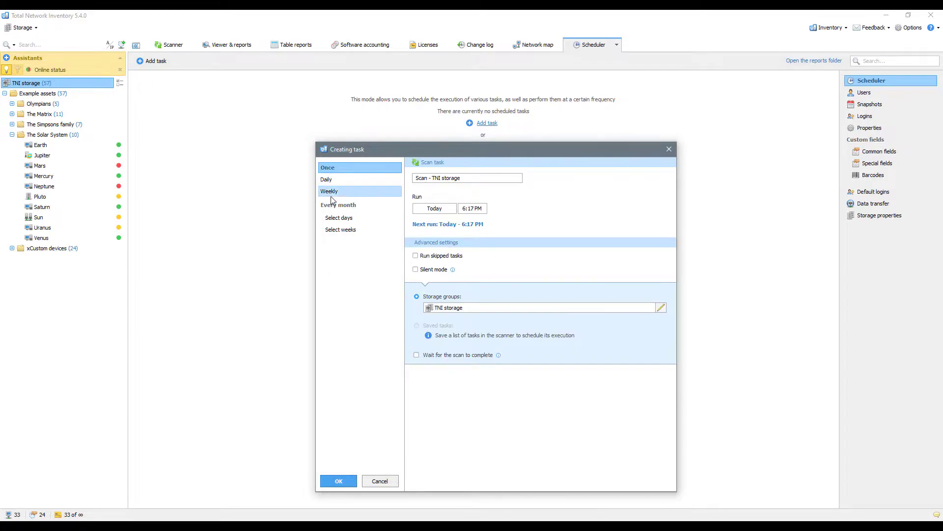
left_click(332, 193)
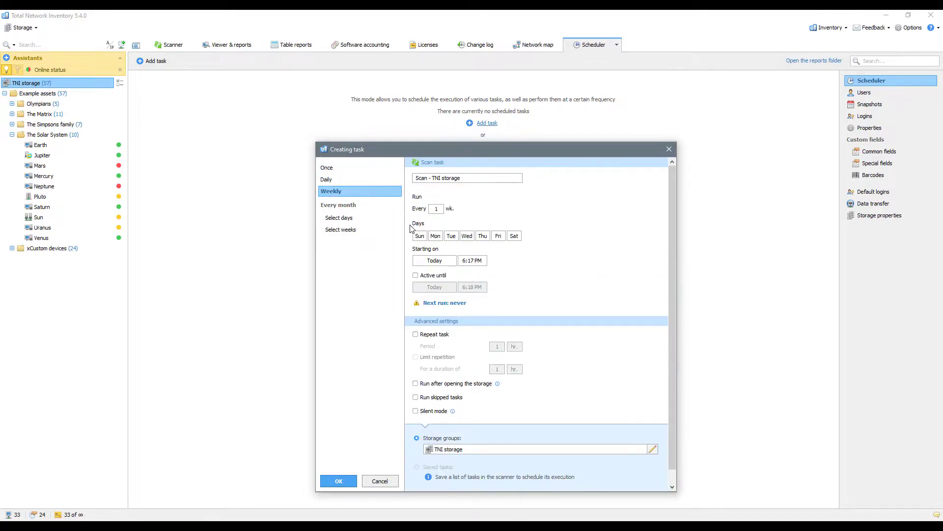
left_click(434, 236)
left_click(467, 236)
left_click(499, 236)
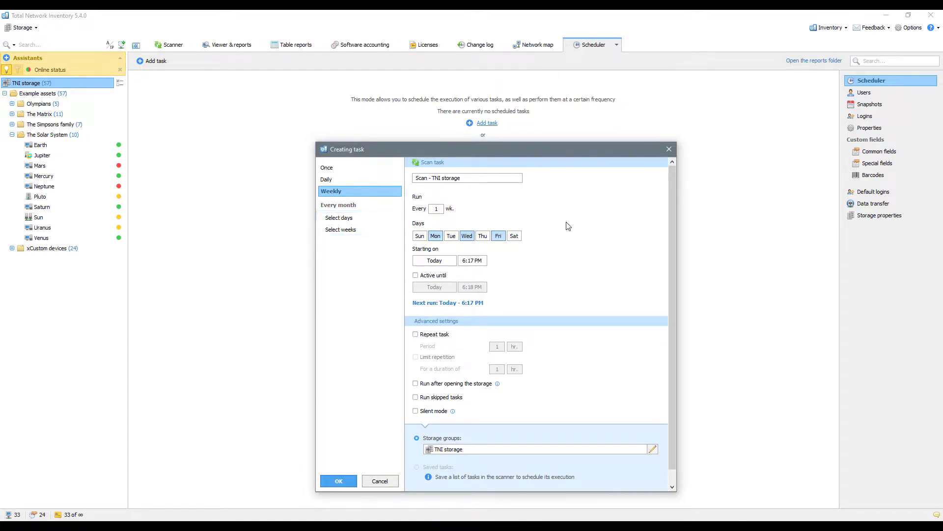
left_click(334, 179)
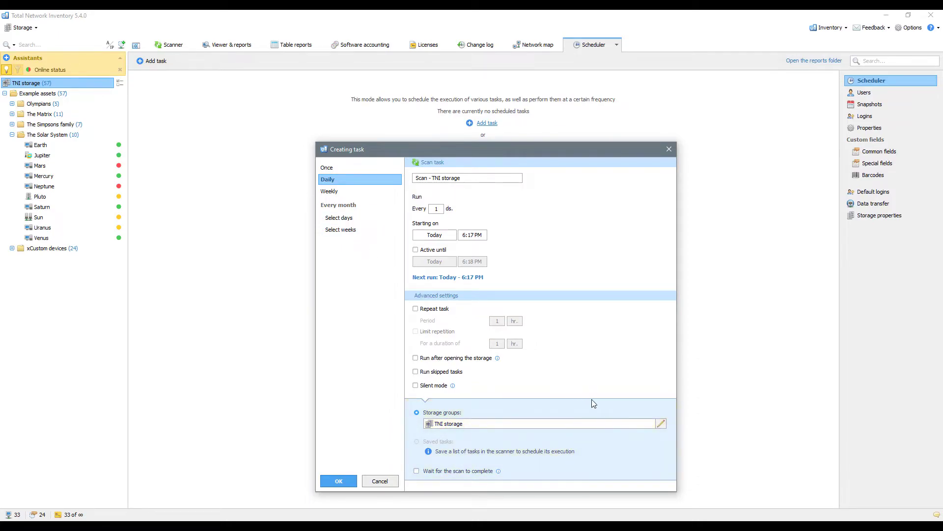
Step: Limit the scan to Olympians, The Simpsons family and xCustom devices, excluding The Matrix and The Solar System, and save the task
left_click(660, 424)
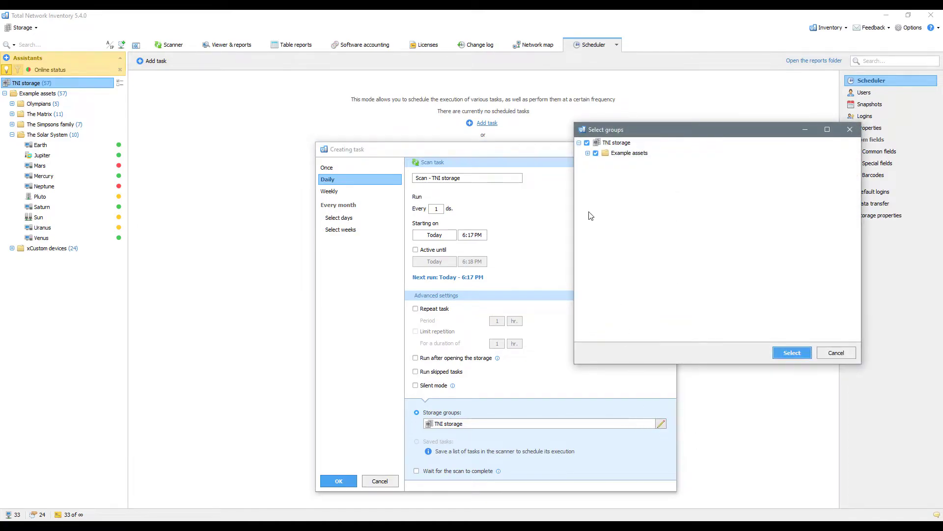
left_click(588, 153)
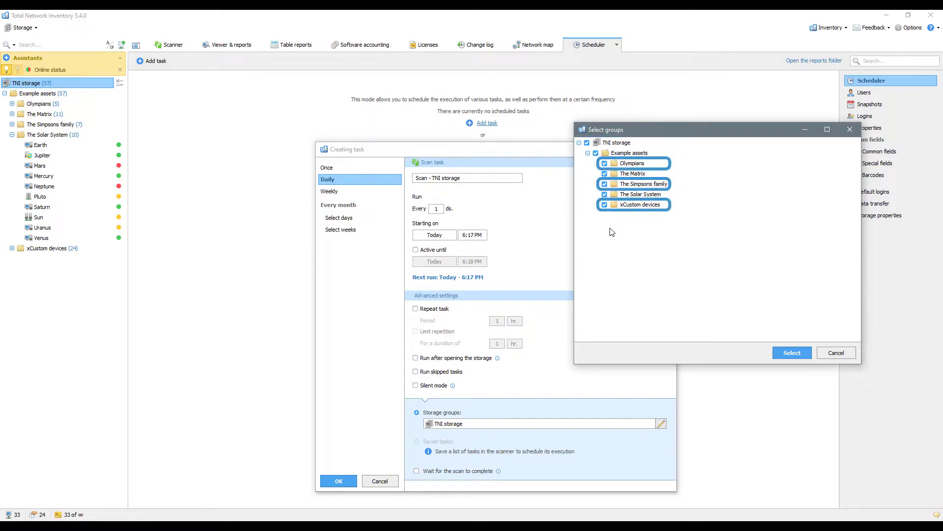
left_click(605, 174)
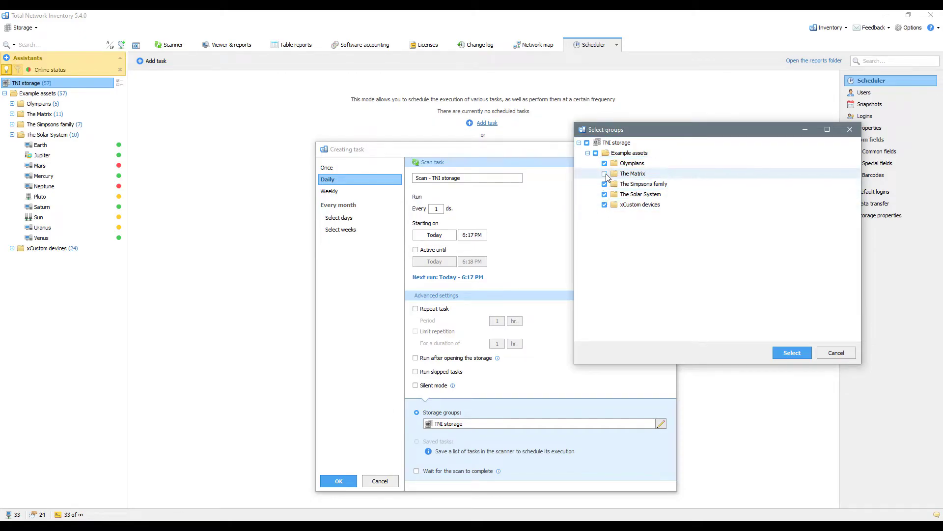
left_click(604, 195)
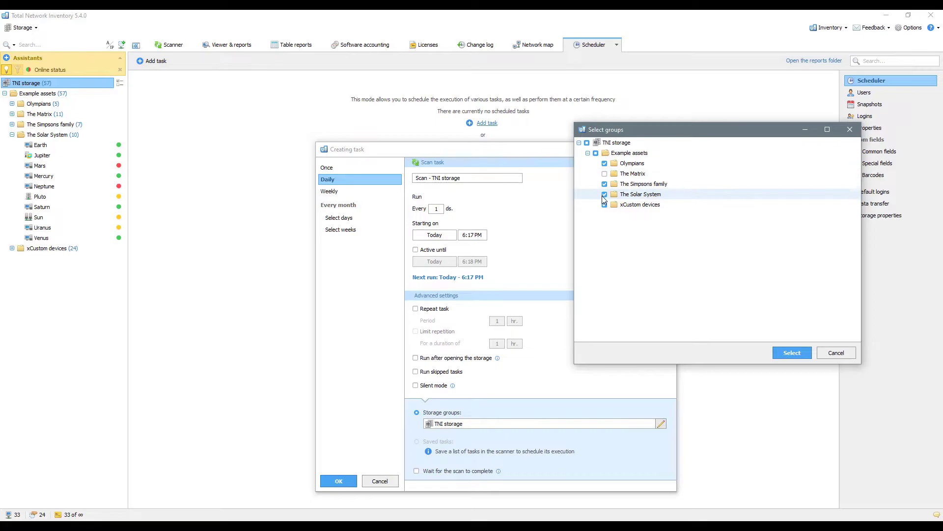
left_click(792, 353)
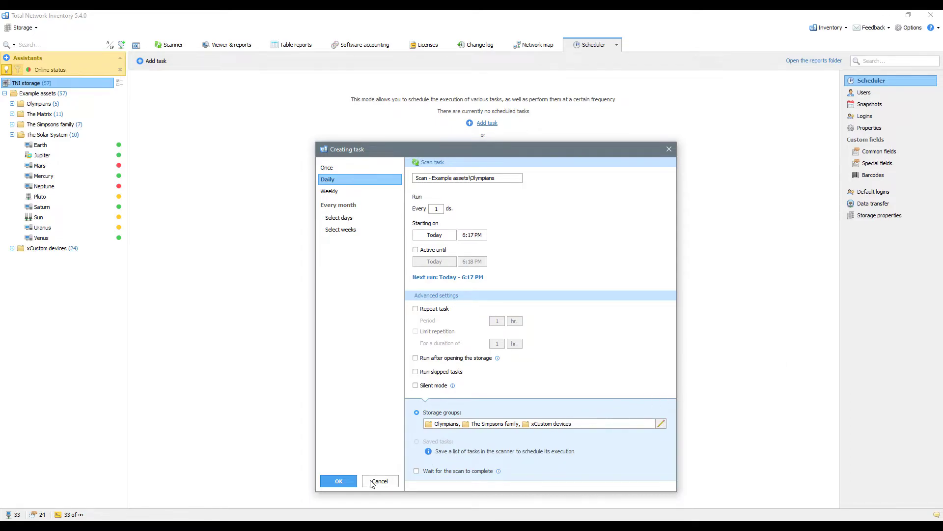
left_click(342, 481)
Step: Start a Data import task from the task list, then cancel it
right_click(374, 220)
mouse_move(393, 227)
left_click(479, 281)
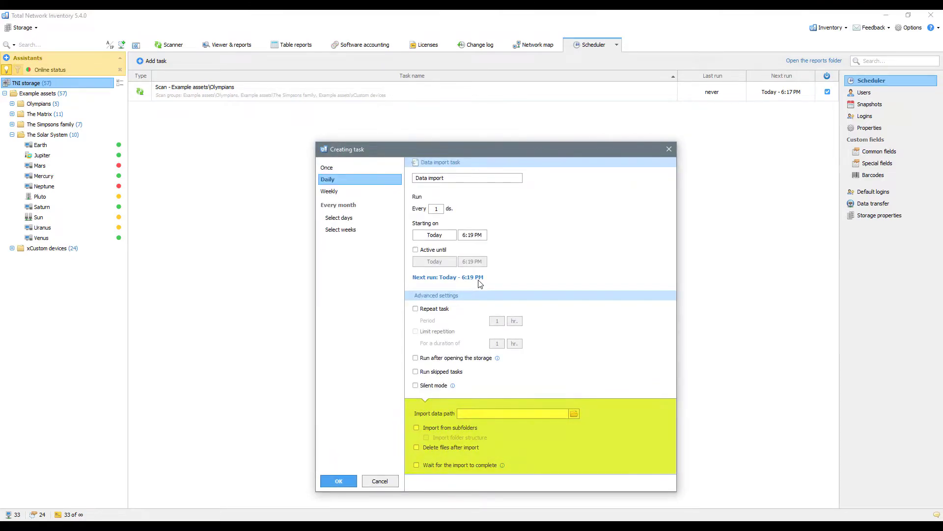
left_click(383, 482)
Step: Start a Storage backup task, then cancel it
right_click(411, 260)
mouse_move(459, 265)
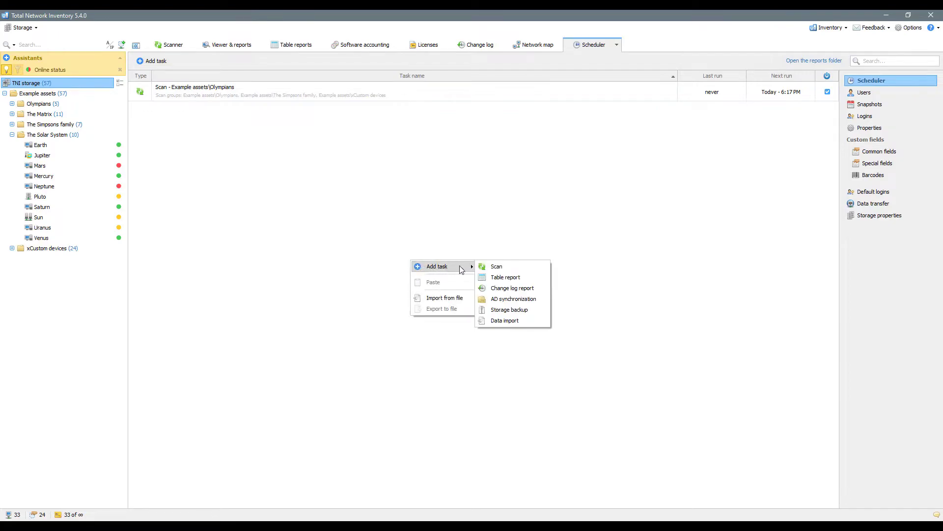
left_click(509, 310)
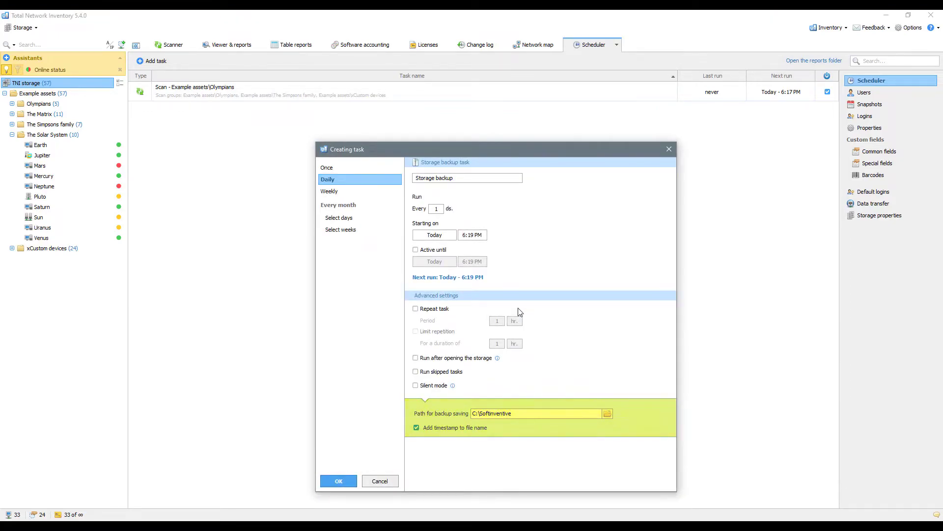
left_click(380, 481)
Step: Open a daily Table report task exporting to CSV, then cancel it
right_click(424, 297)
mouse_move(445, 303)
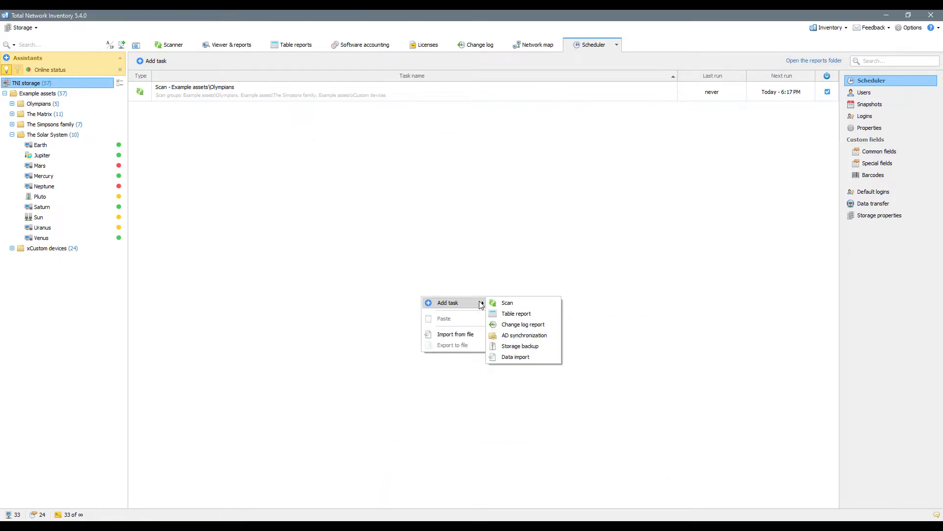
left_click(533, 314)
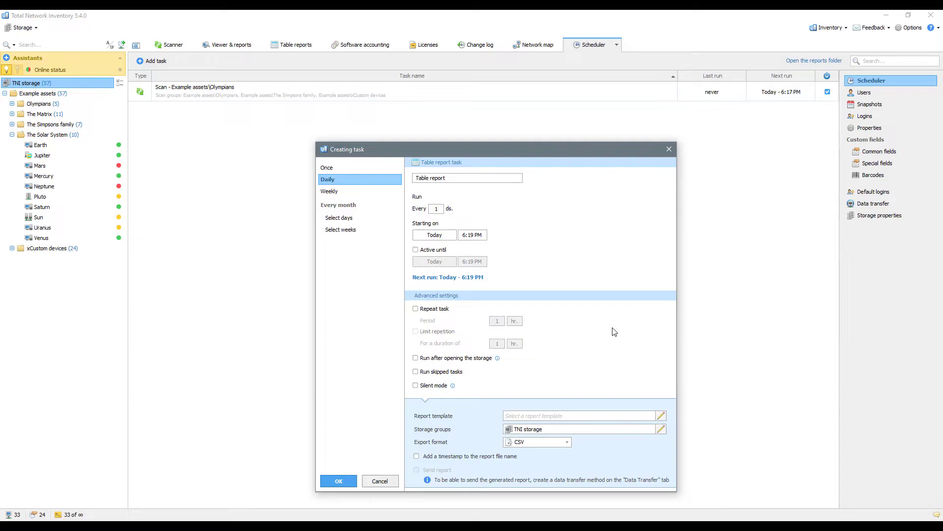
left_click(392, 482)
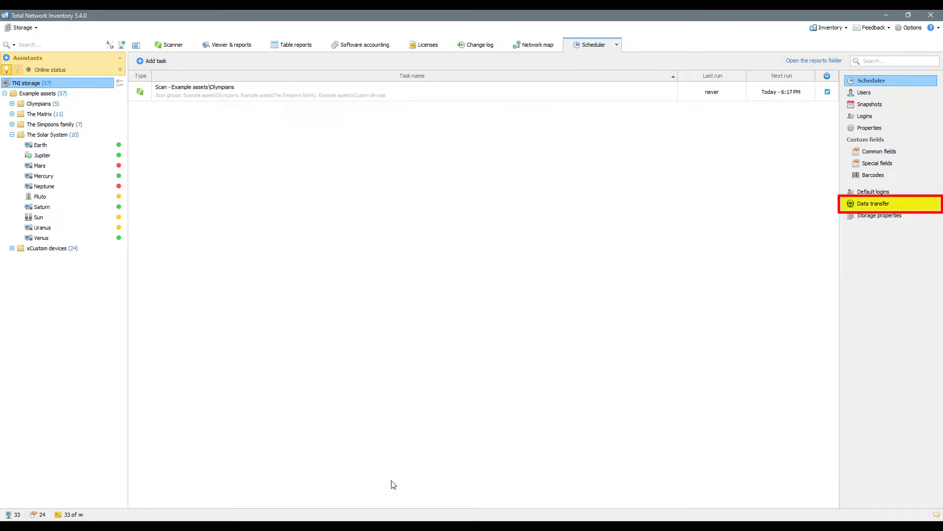
Step: Add a data transfer entry named Email using the SMTP method
left_click(854, 203)
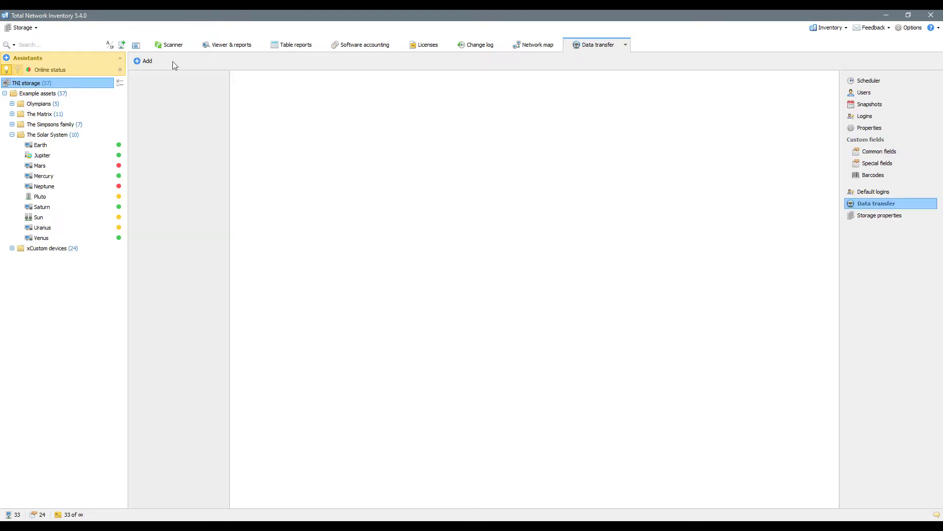
left_click(147, 61)
type("Email")
key("Return")
left_click(282, 87)
left_click(273, 135)
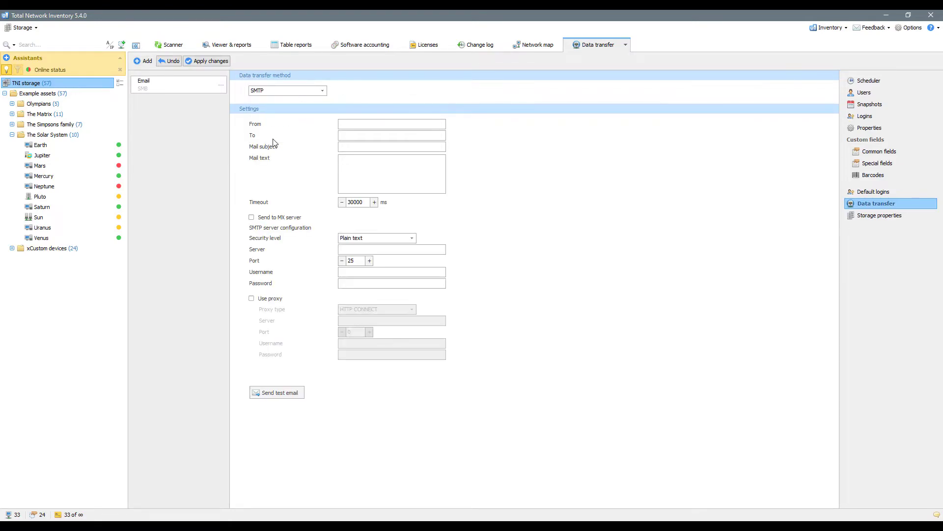
Step: Enter the sender's e-mail, message details, server simpson.com and login credentials, then save and return to Scheduler
left_click(358, 126)
type("sage")
left_click(428, 249)
type("simpson.com")
key("Tab")
key("Tab")
type("C")
key("Tab")
type("•••••••••••")
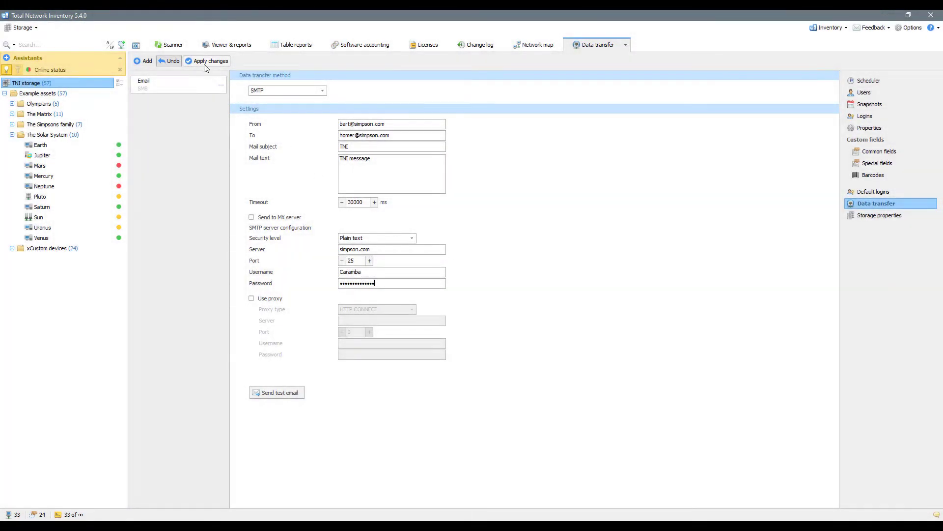
left_click(205, 64)
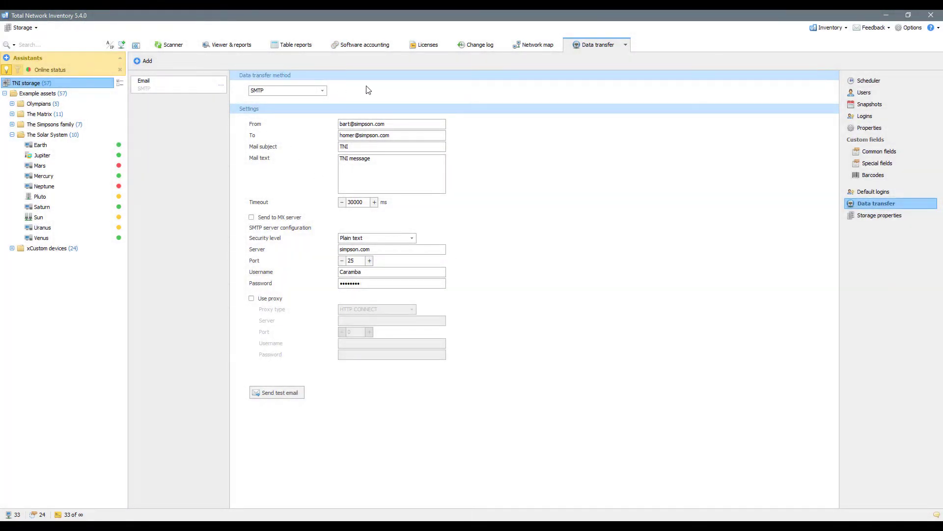
left_click(855, 80)
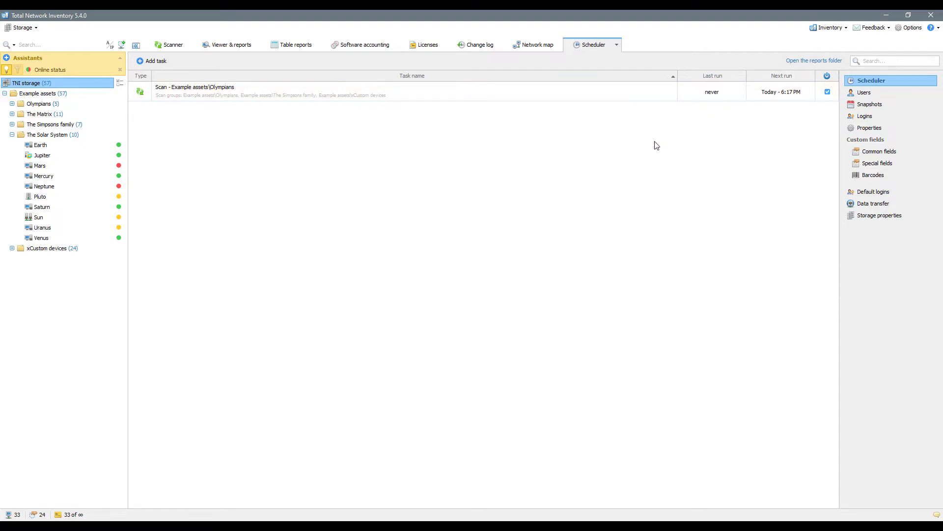
Step: Add an enabled Storage backup task to the scheduler
right_click(471, 195)
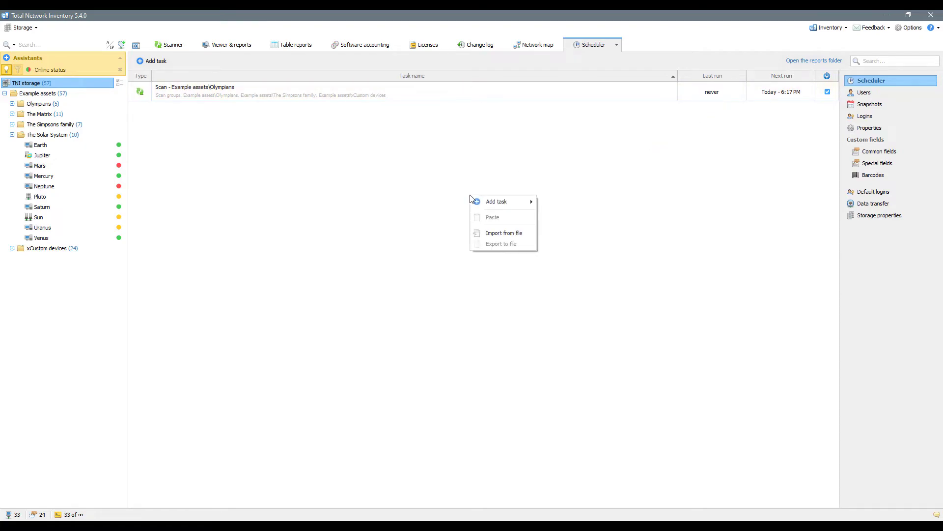
mouse_move(511, 201)
left_click(568, 245)
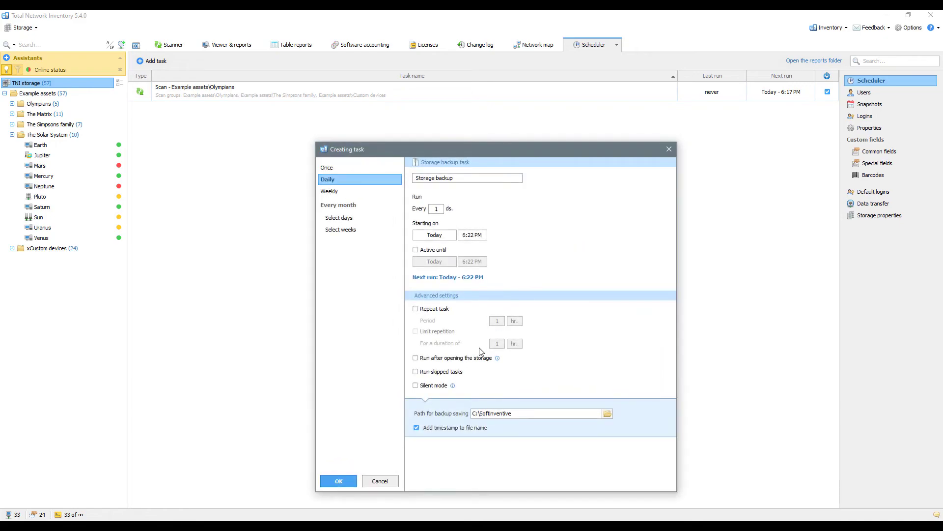
left_click(342, 479)
Step: Add an enabled AD synchronization task to the scheduler
right_click(440, 276)
mouse_move(467, 281)
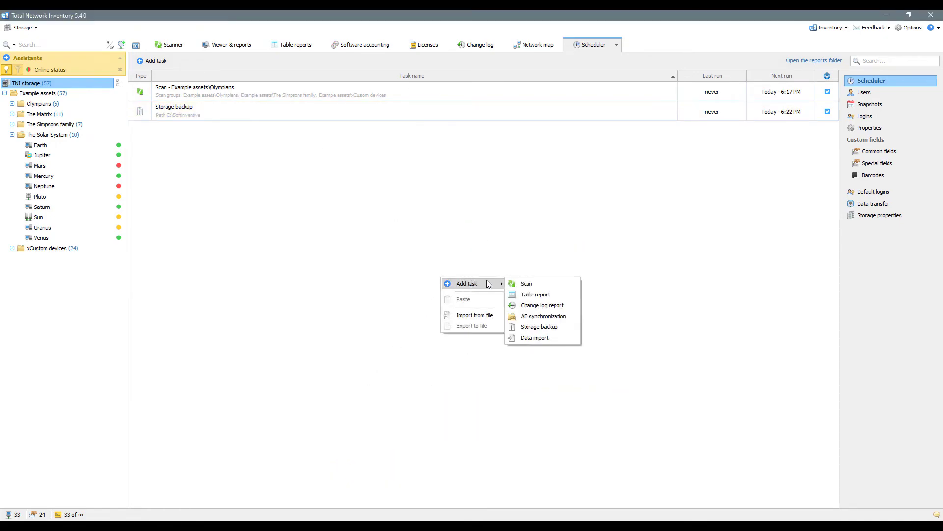
left_click(538, 316)
left_click(338, 480)
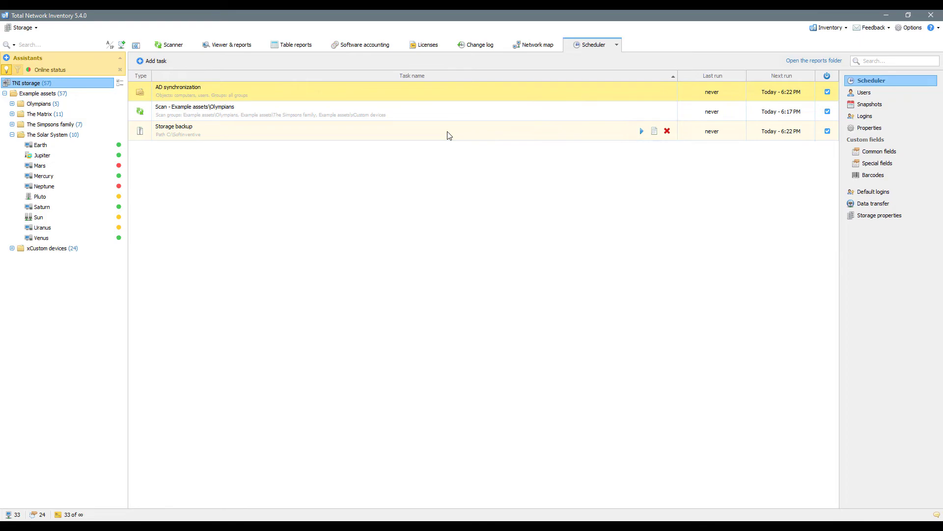
right_click(448, 134)
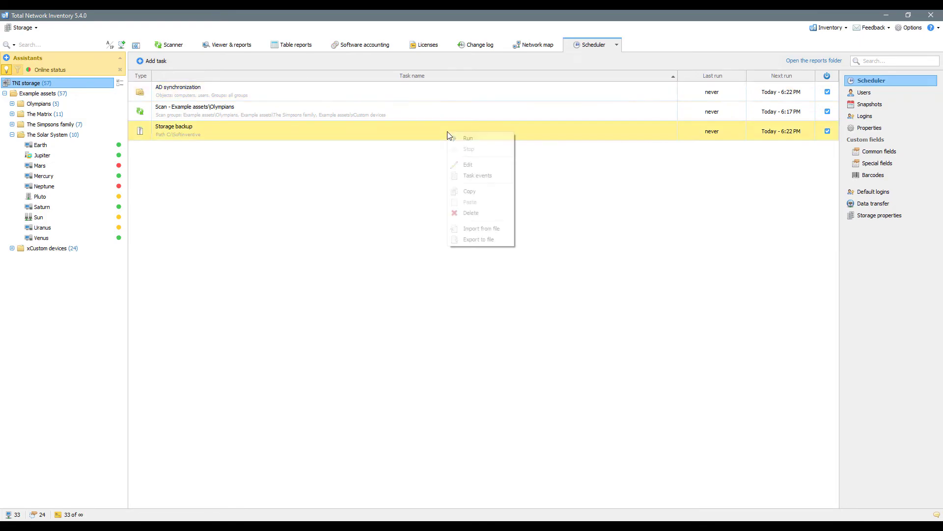
left_click(421, 156)
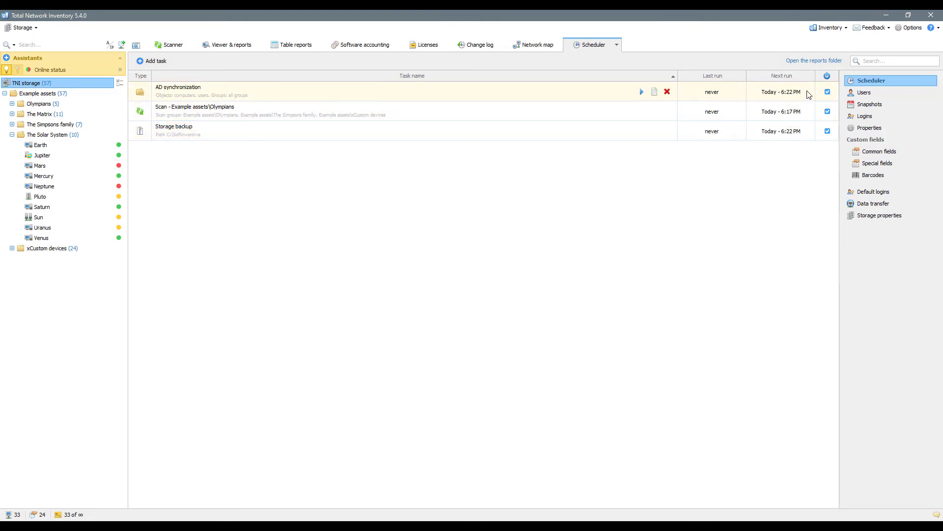
left_click(828, 92)
left_click(828, 112)
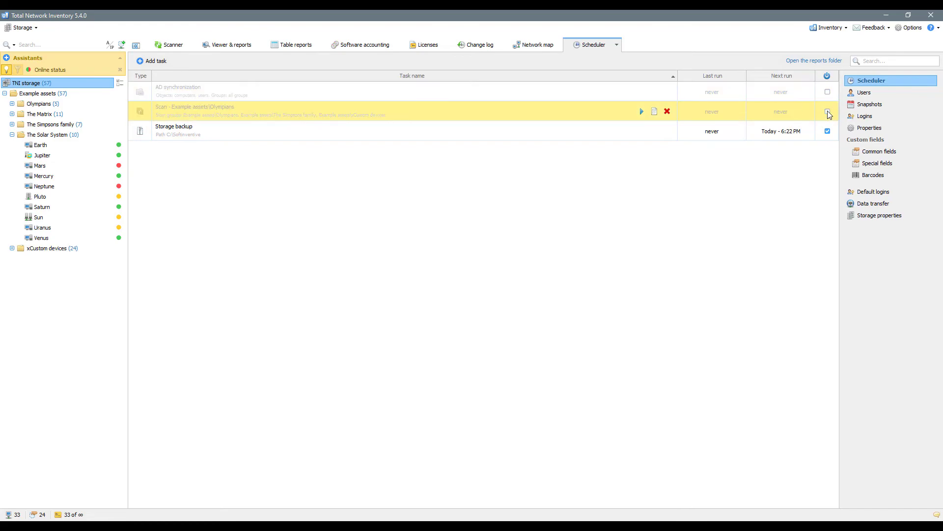
left_click(827, 131)
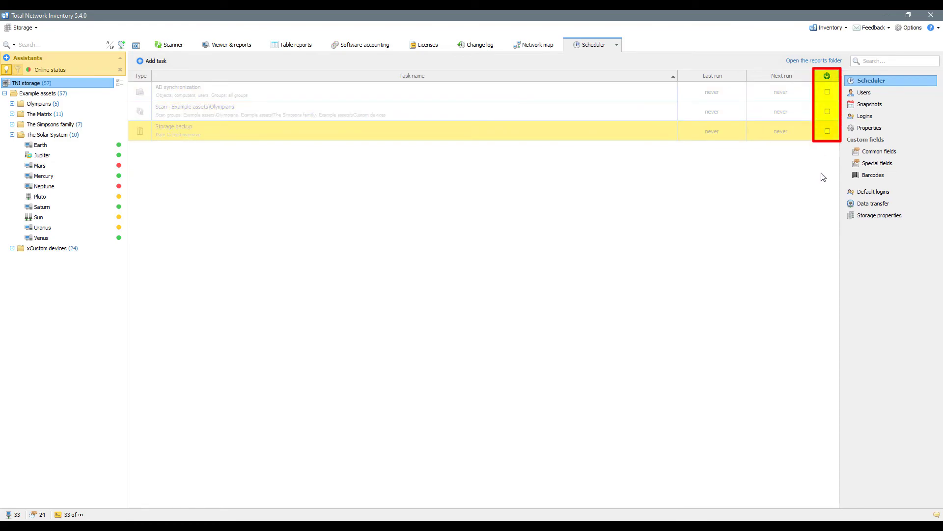
left_click(827, 132)
left_click(828, 112)
left_click(827, 91)
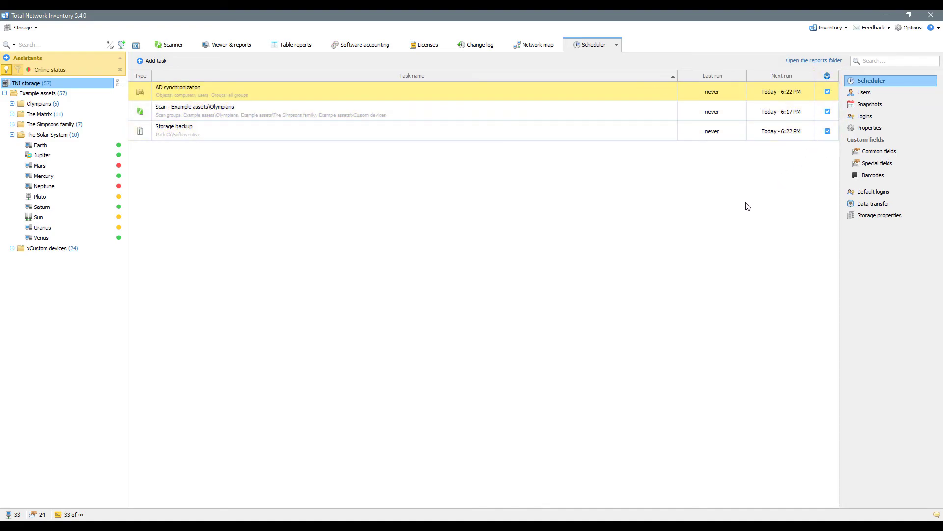
left_click(486, 48)
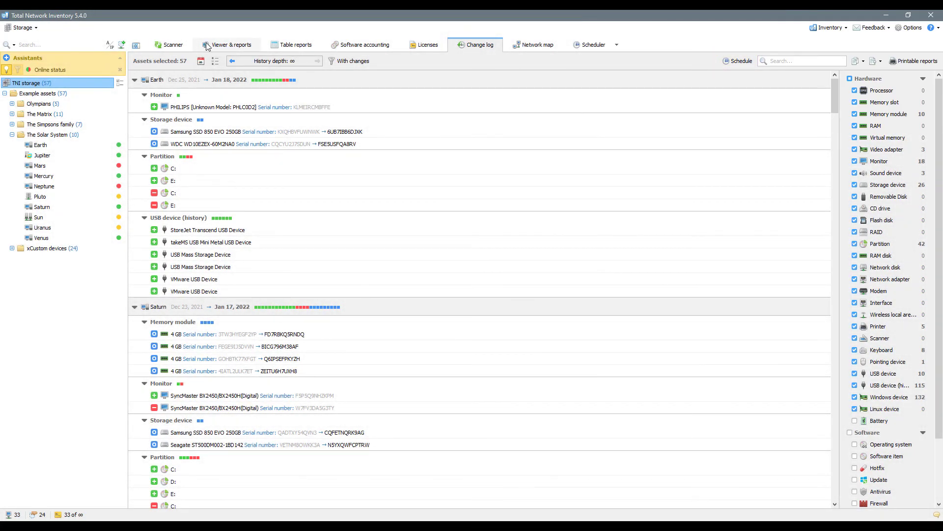
left_click(170, 47)
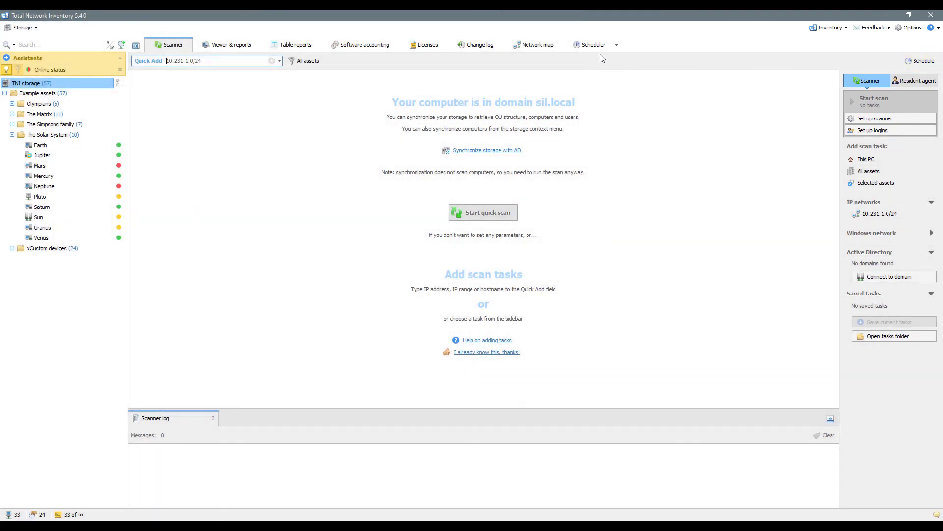
left_click(595, 44)
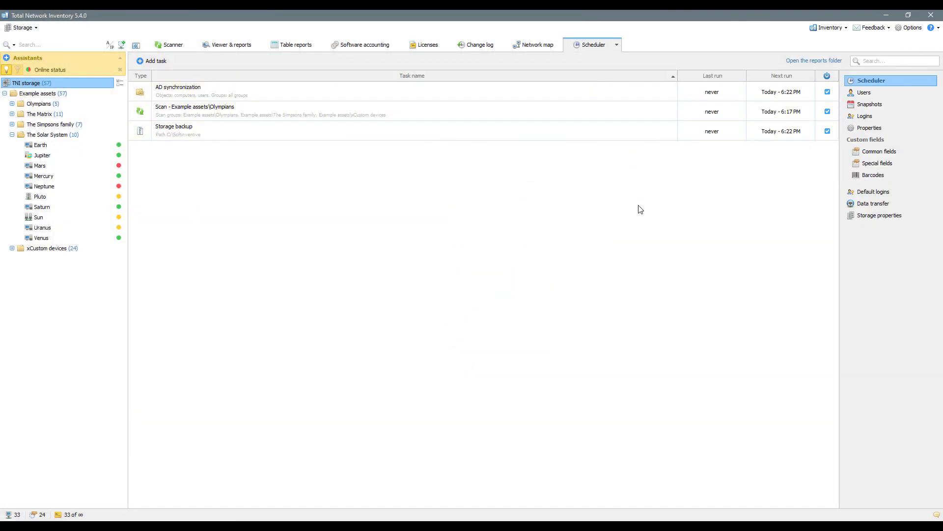